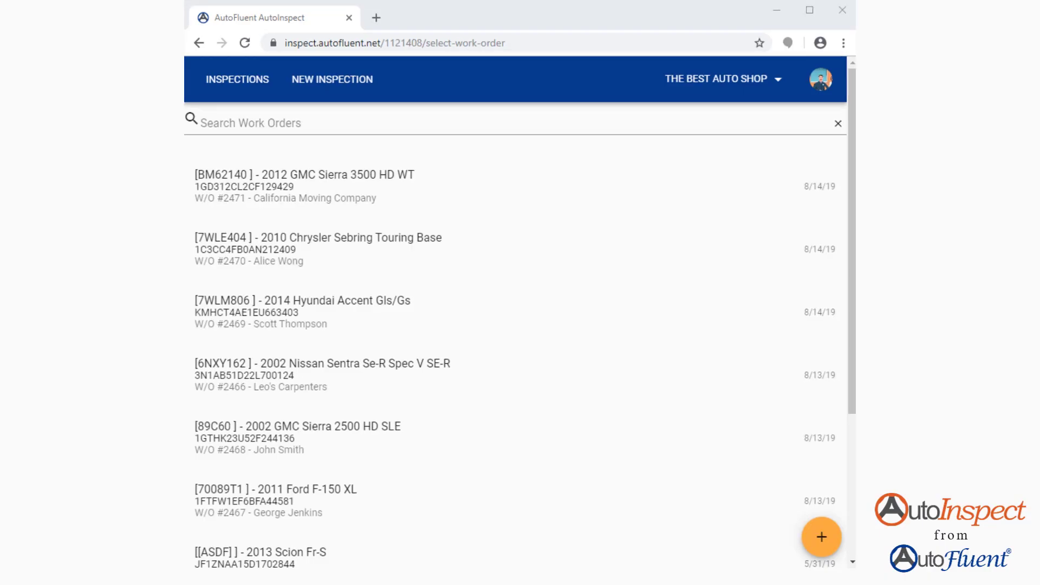
Open work order #2471 ([BM62140] 2012 GMC Sierra 3500 HD WT) from the list
left_click(366, 186)
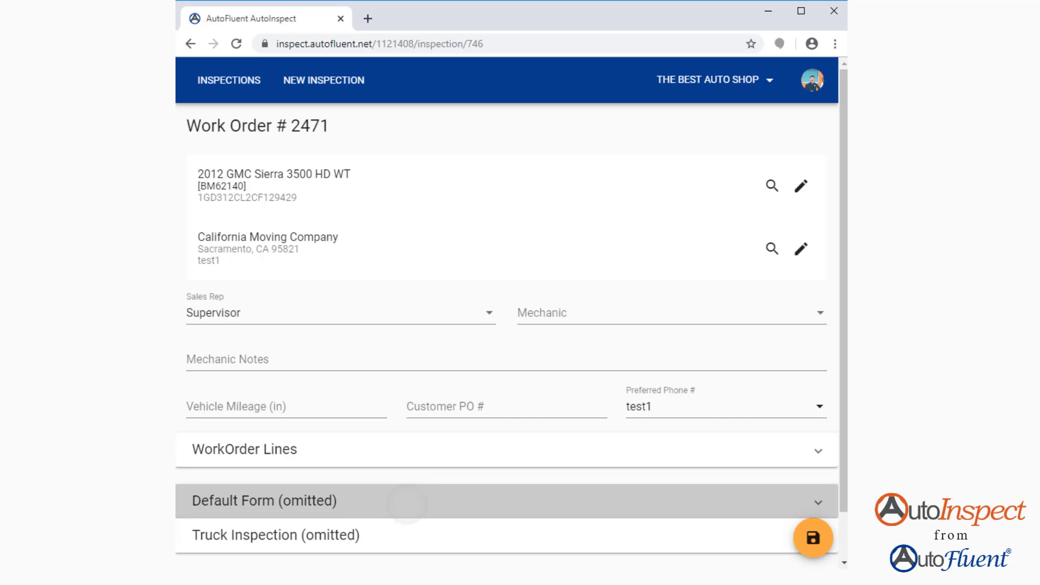
In the Default Form, mark Headlights as failing and note its condition as 'Cracked'
left_click(406, 501)
scroll(407, 500, "down", 3)
scroll(406, 501, "down", 3)
scroll(504, 325, "down", 1)
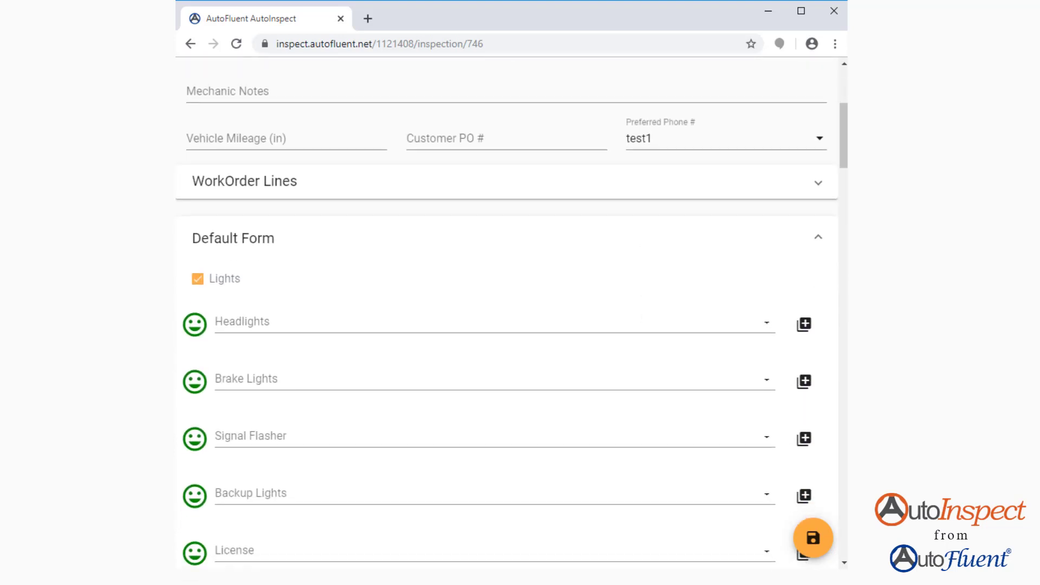
left_click(195, 324)
left_click(228, 324)
left_click(488, 324)
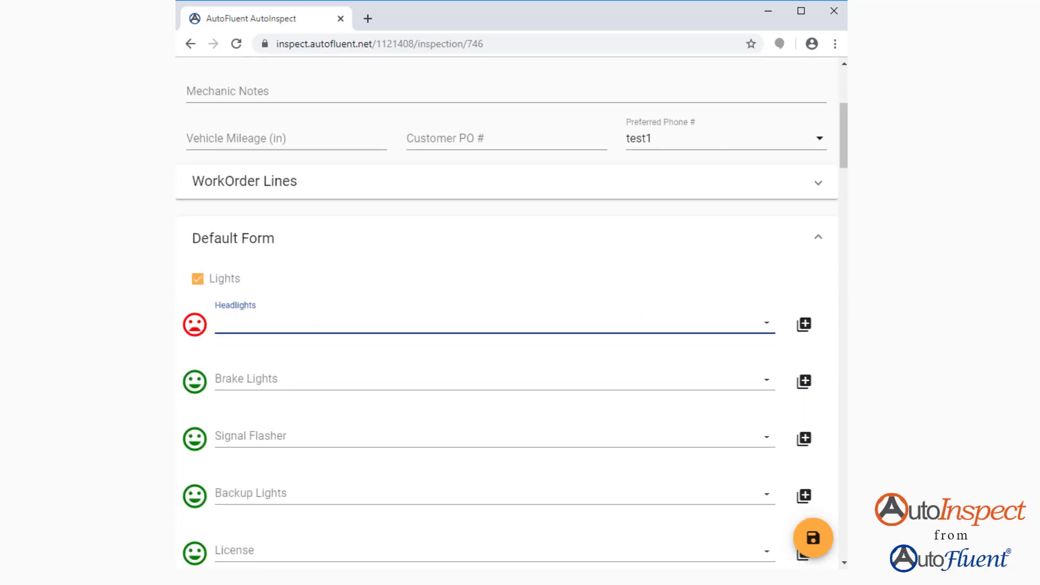
type("Cracked")
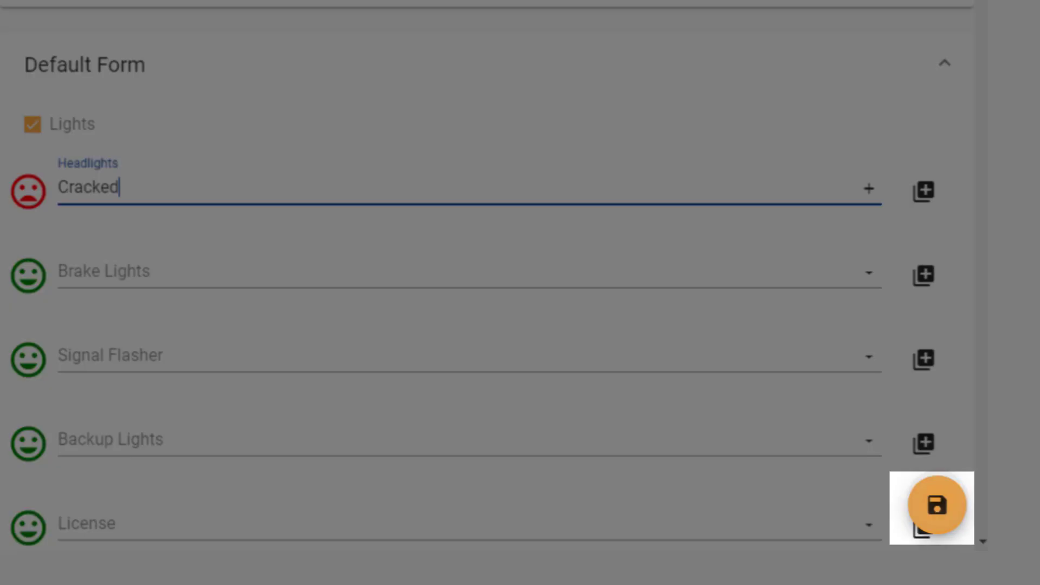
Expand the orange save button's menu of print, email, text and recommended-service options
left_click(937, 505)
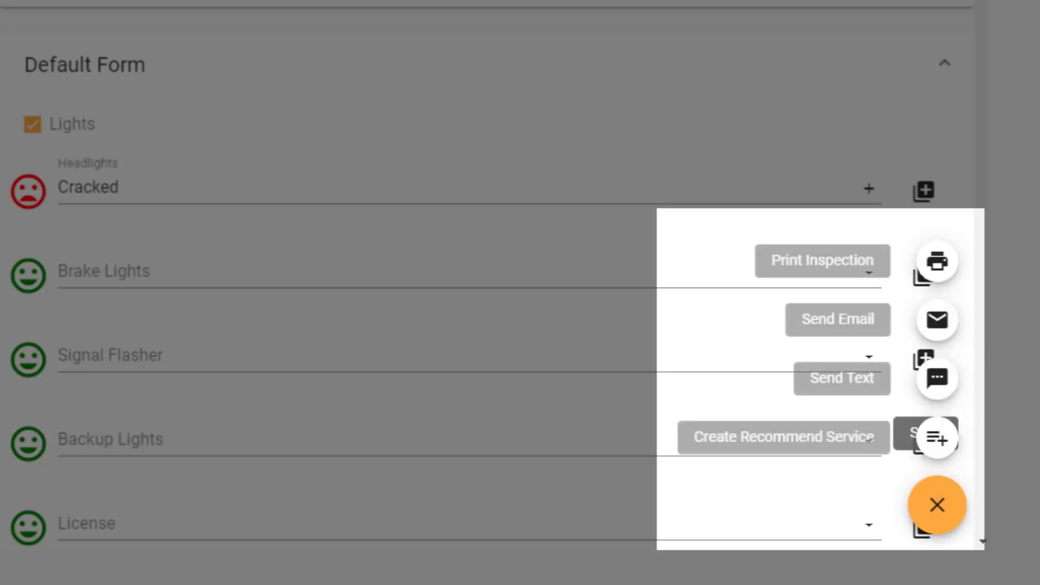